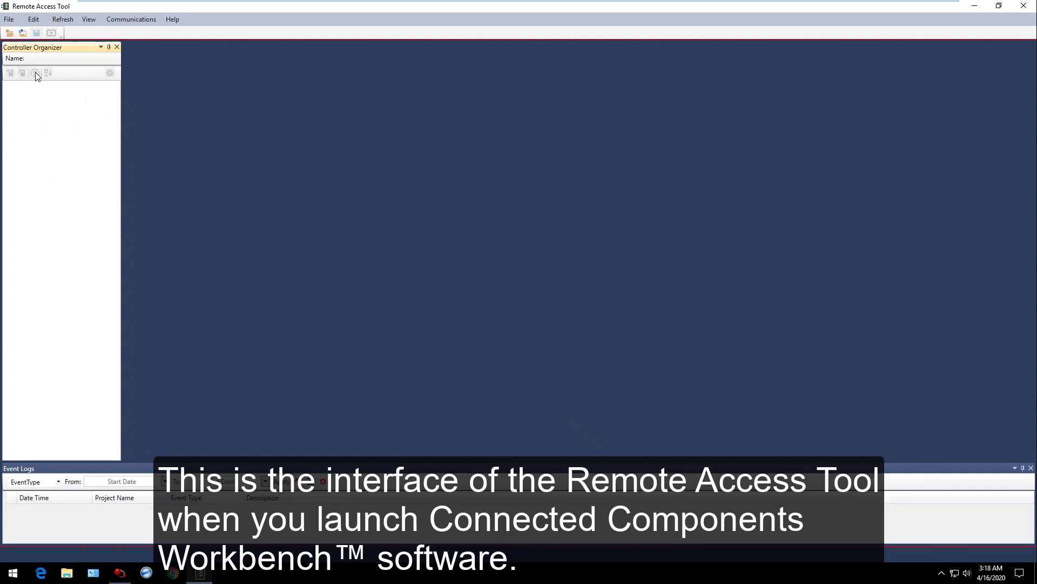
# Create a new project named UploadDataFromSite in the default Data Log Smart Extractor location
pyautogui.click(9, 34)
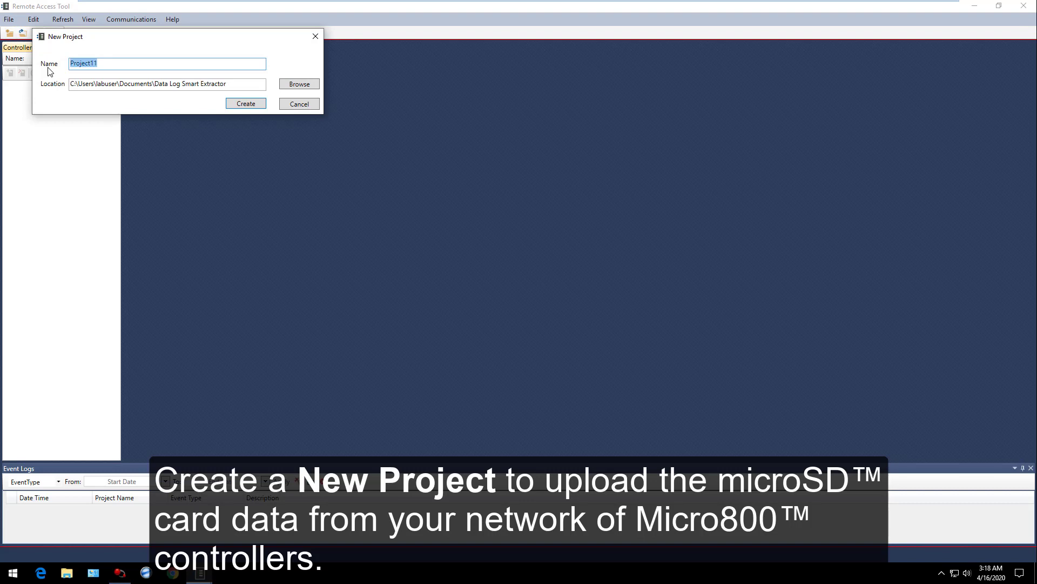
pyautogui.write('UploadD')
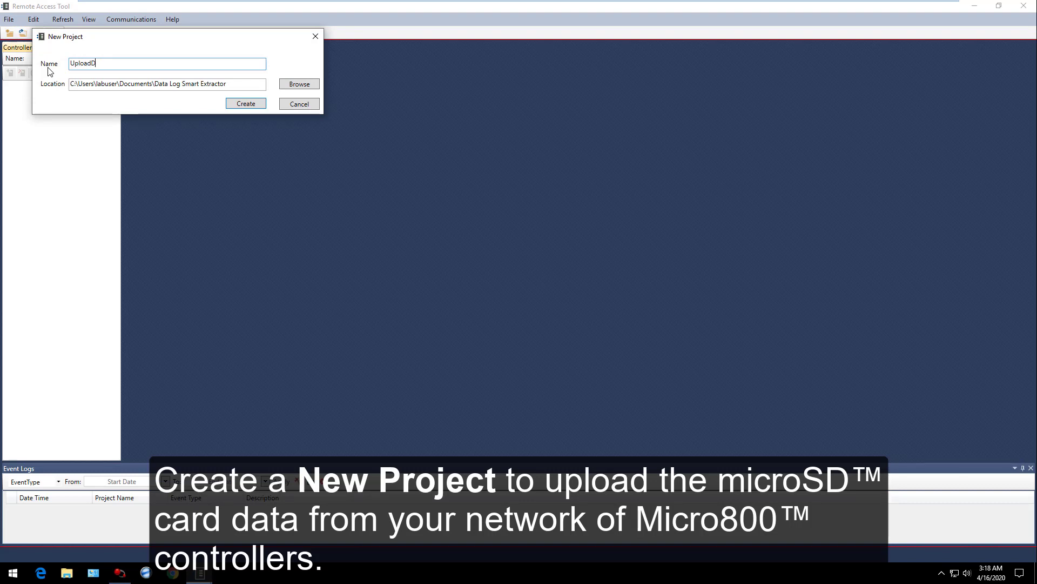
pyautogui.write('ataFromSite')
pyautogui.click(246, 104)
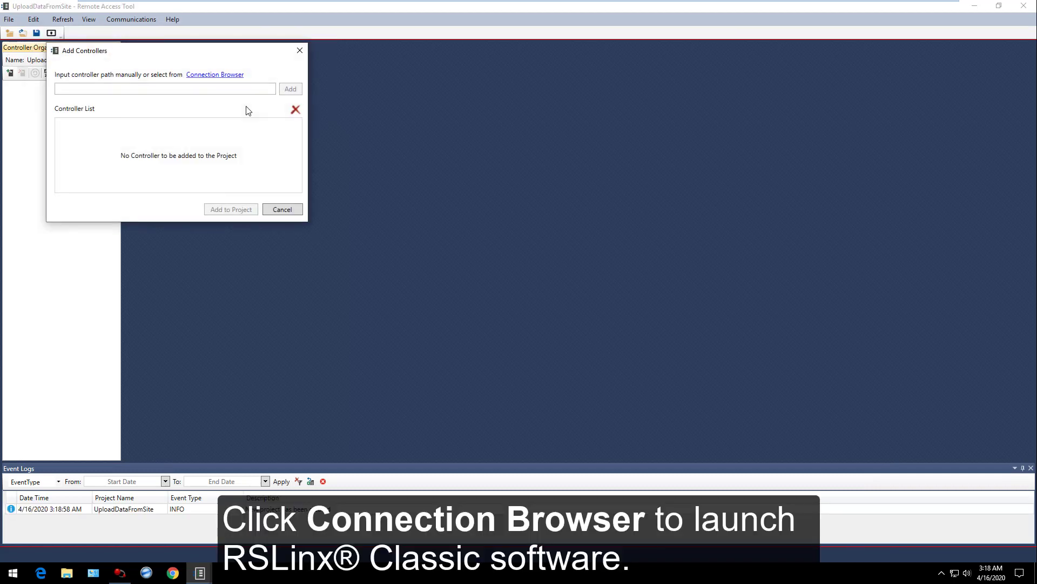
# Add the Micro850 controller at 192.168.1.3 on the AB_ETHIP-1 Ethernet network to the project
pyautogui.click(234, 79)
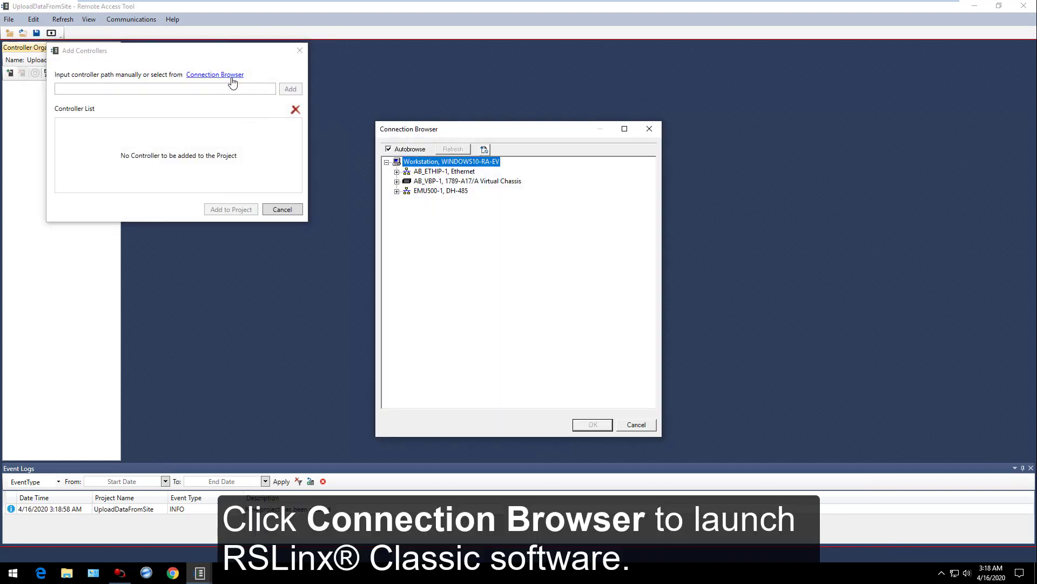
pyautogui.click(397, 171)
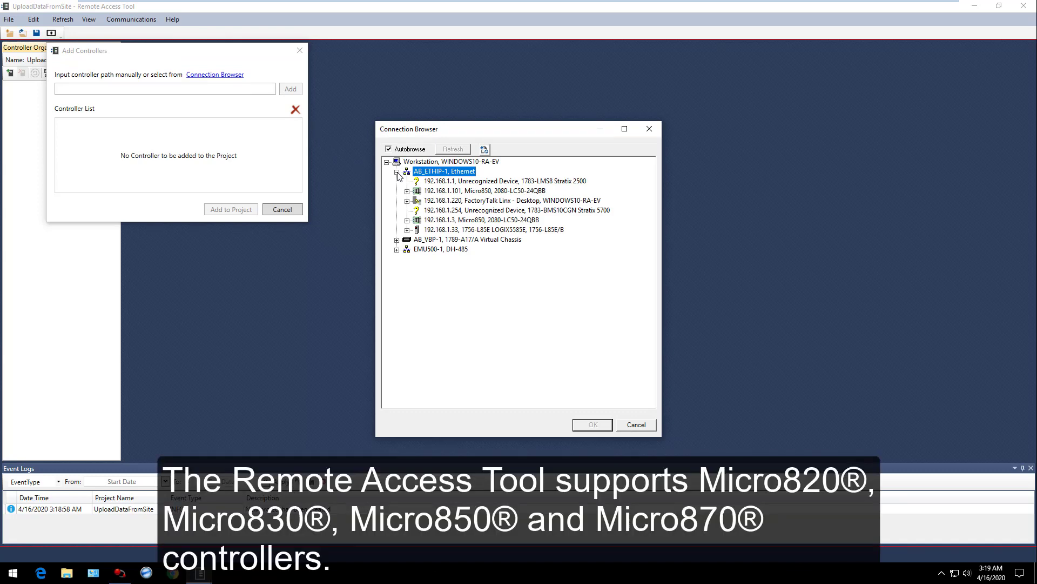
pyautogui.click(496, 221)
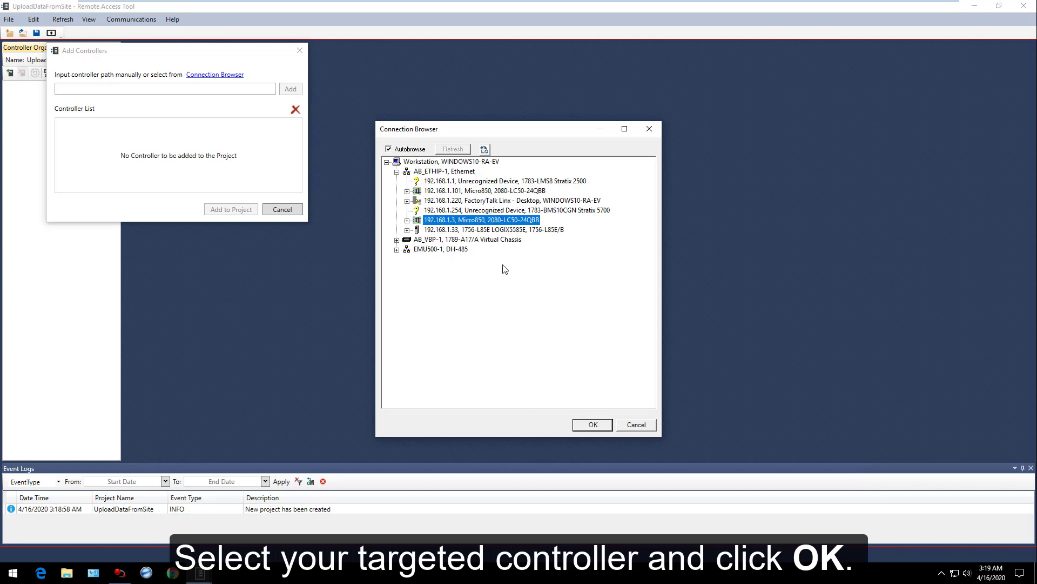
pyautogui.click(593, 424)
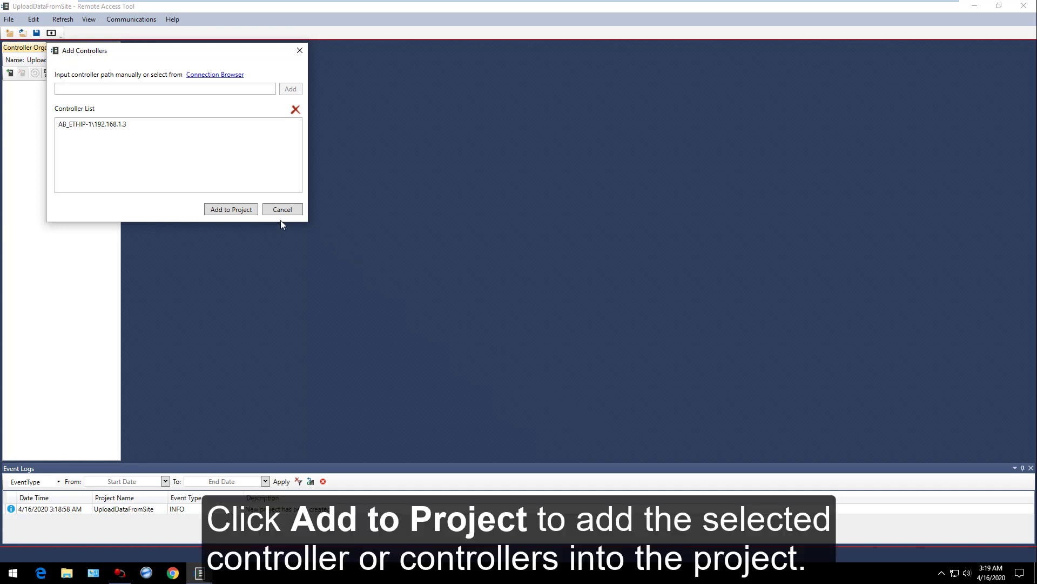
pyautogui.click(231, 209)
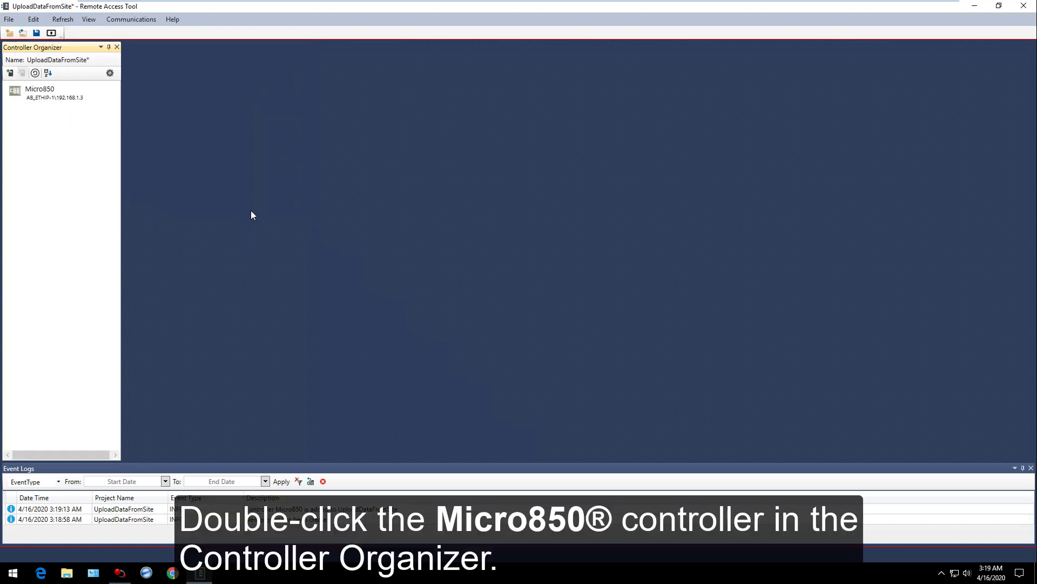
# Upload the data log from the Micro850 controller and export it
pyautogui.doubleClick(56, 94)
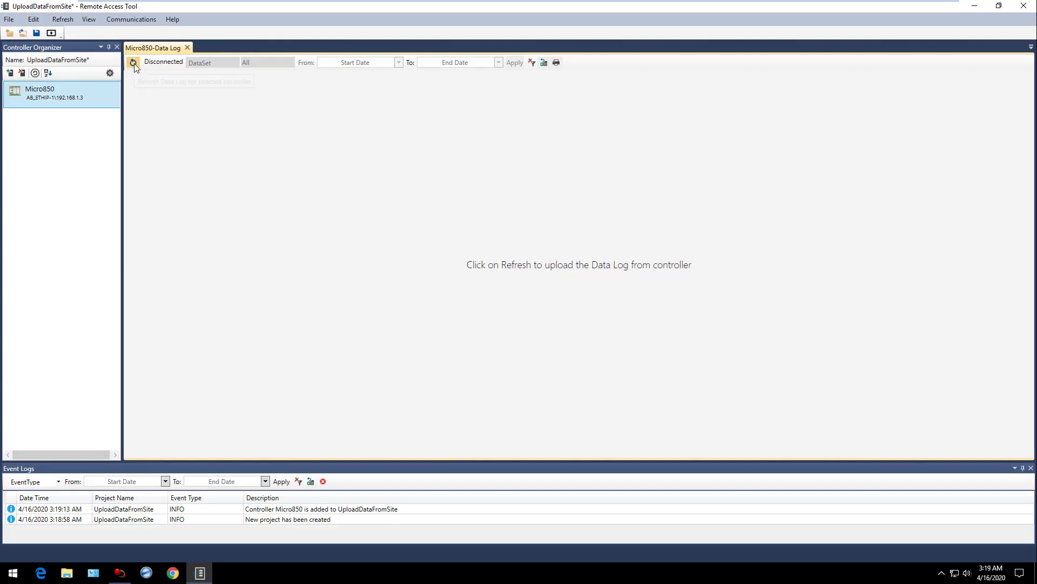
pyautogui.click(133, 63)
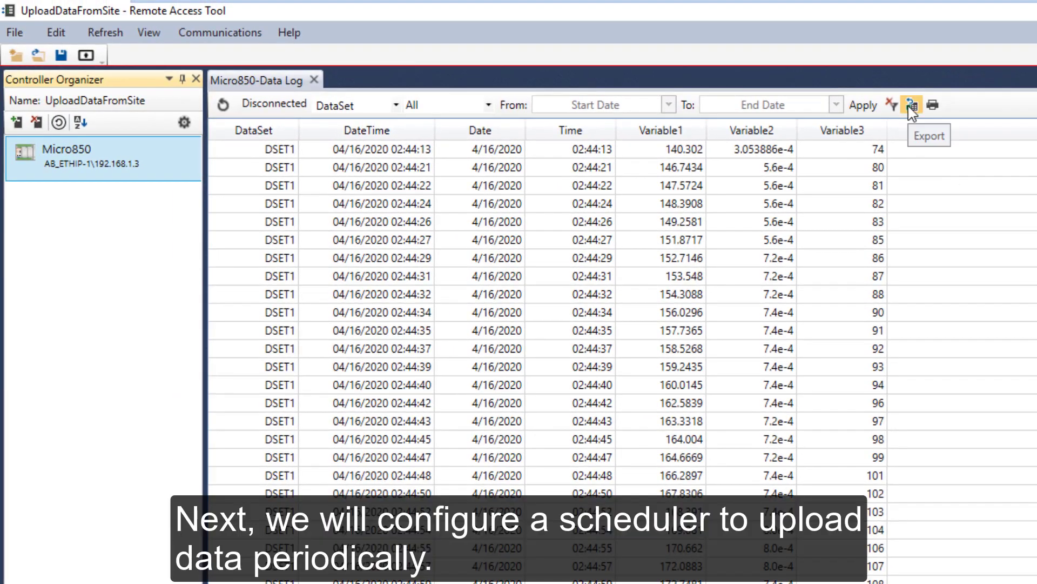
pyautogui.click(911, 106)
pyautogui.click(301, 417)
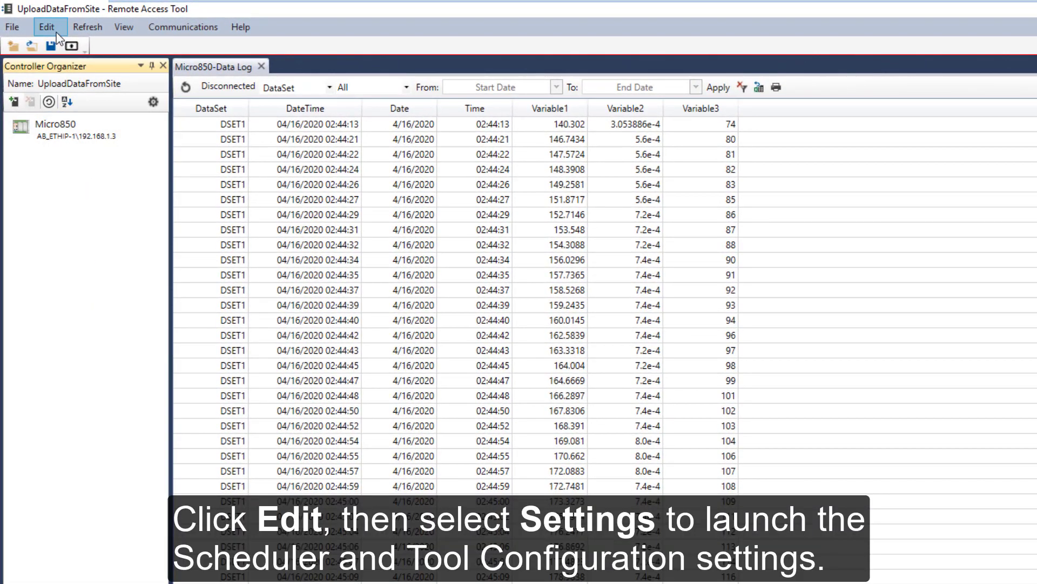
# Set the frequency of the scheduled data log upload to WEEKLY in the project settings
pyautogui.click(57, 33)
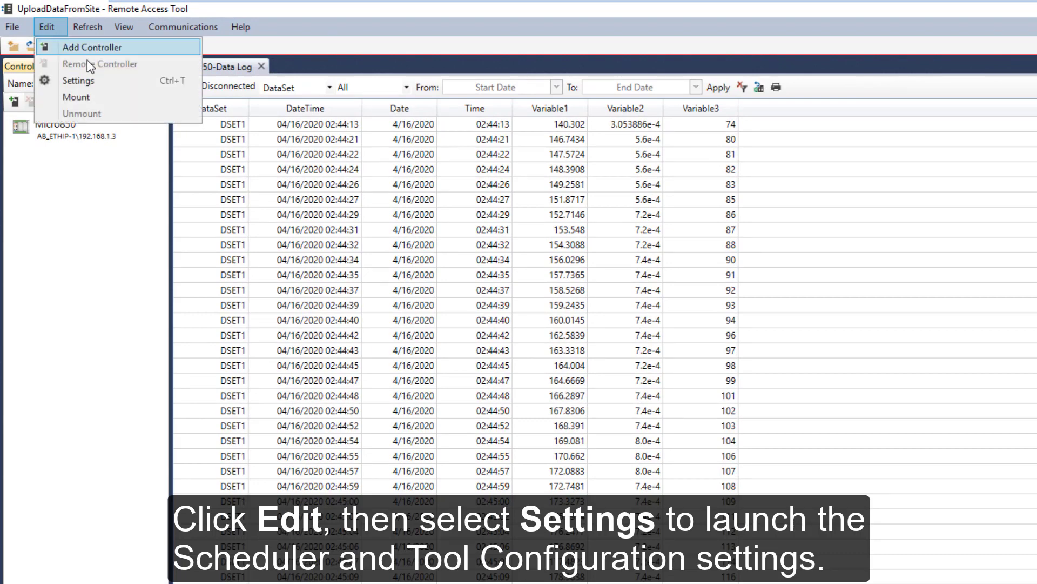
pyautogui.click(98, 80)
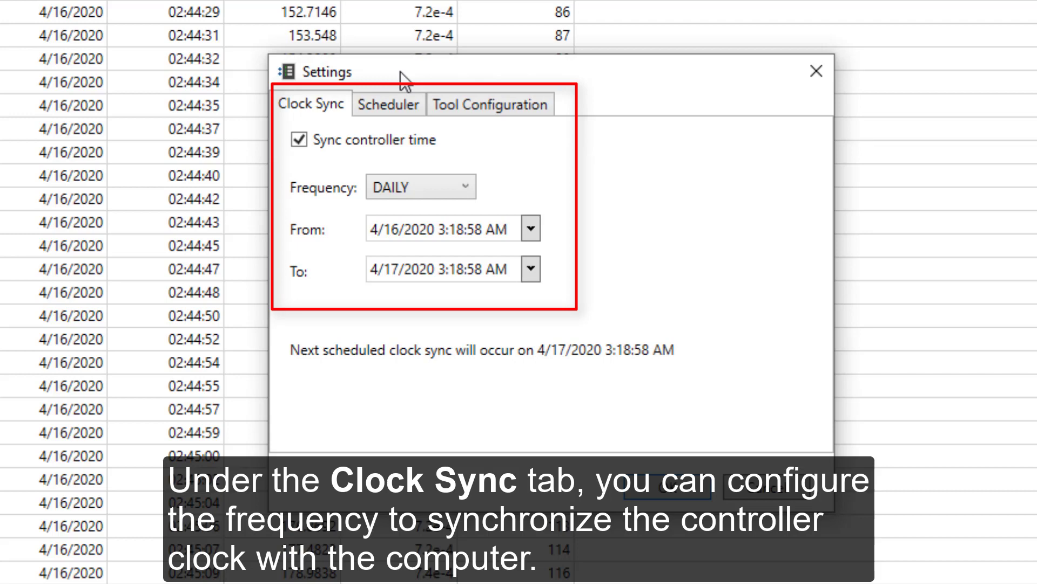
pyautogui.click(403, 109)
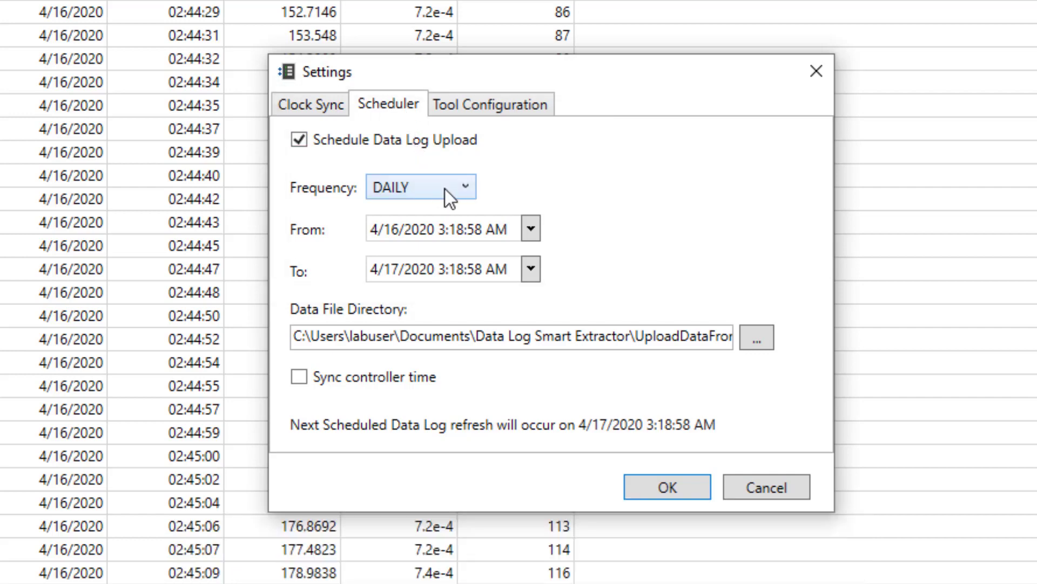
pyautogui.click(459, 194)
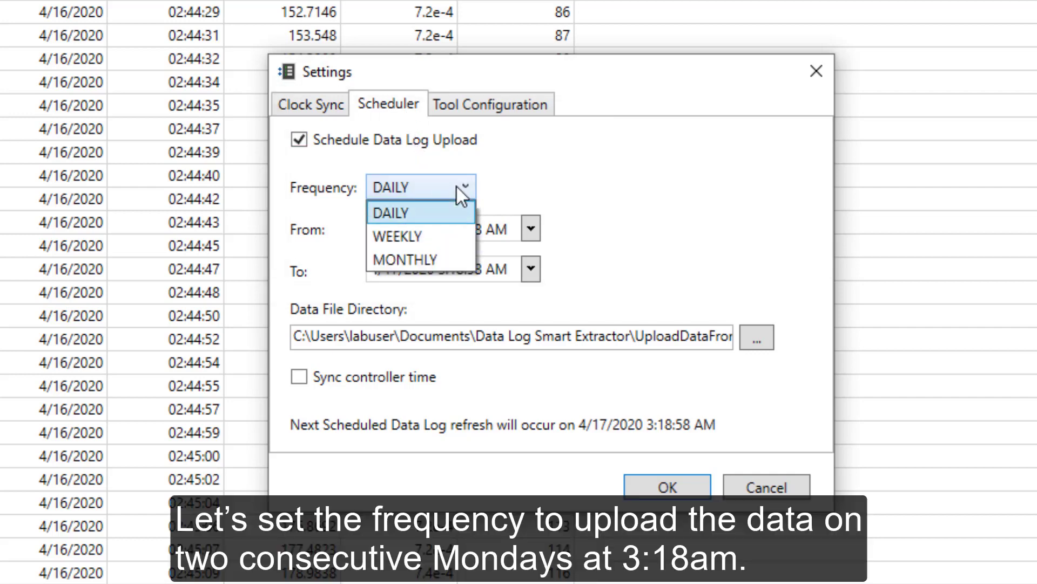
pyautogui.click(449, 237)
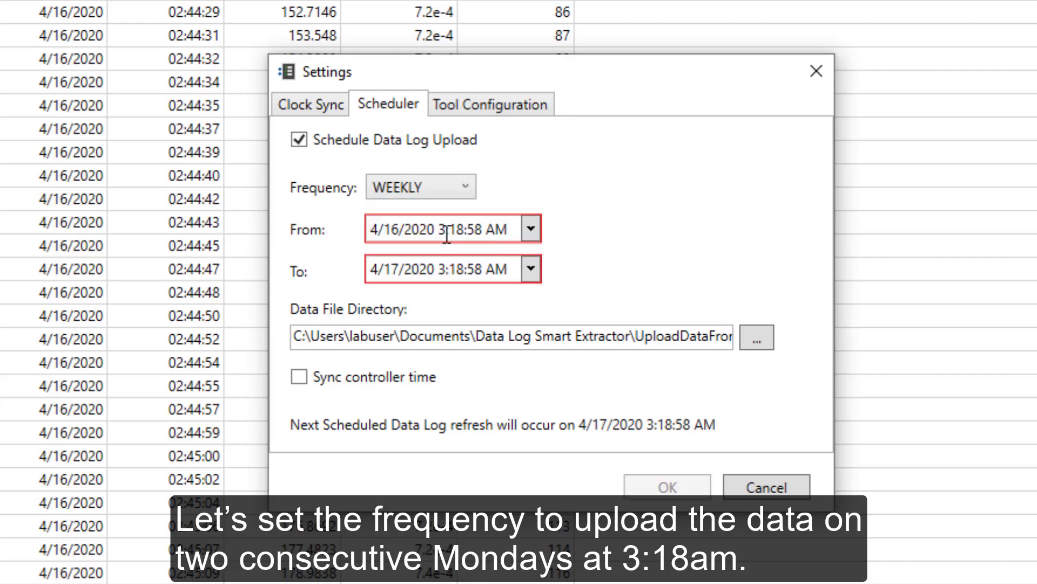
# Set the scheduled upload period from 4/20/2020 to 4/27/2020 and enable Sync controller time
pyautogui.click(531, 229)
pyautogui.click(429, 373)
pyautogui.click(532, 269)
pyautogui.click(429, 433)
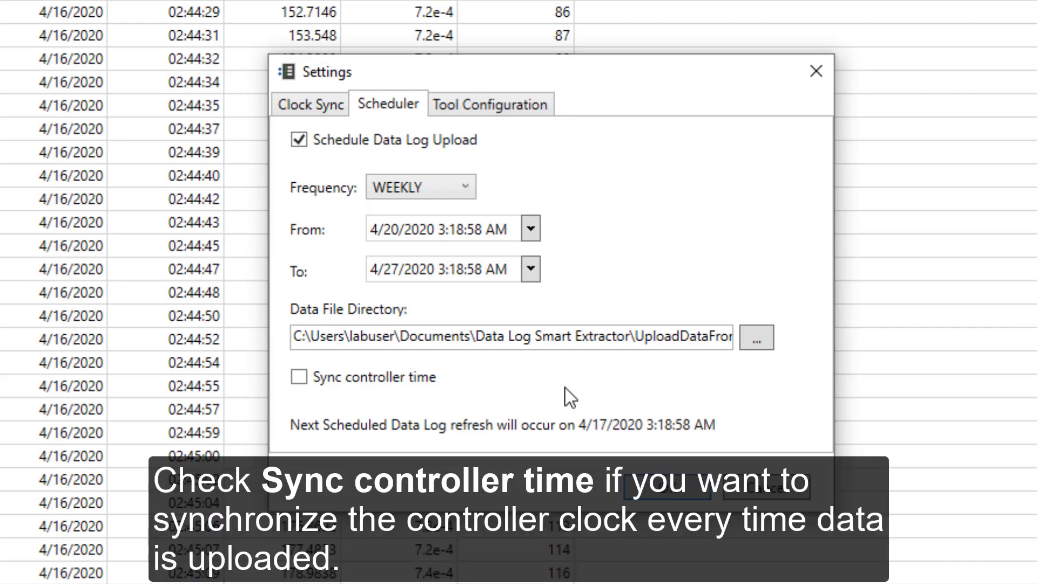
pyautogui.click(400, 379)
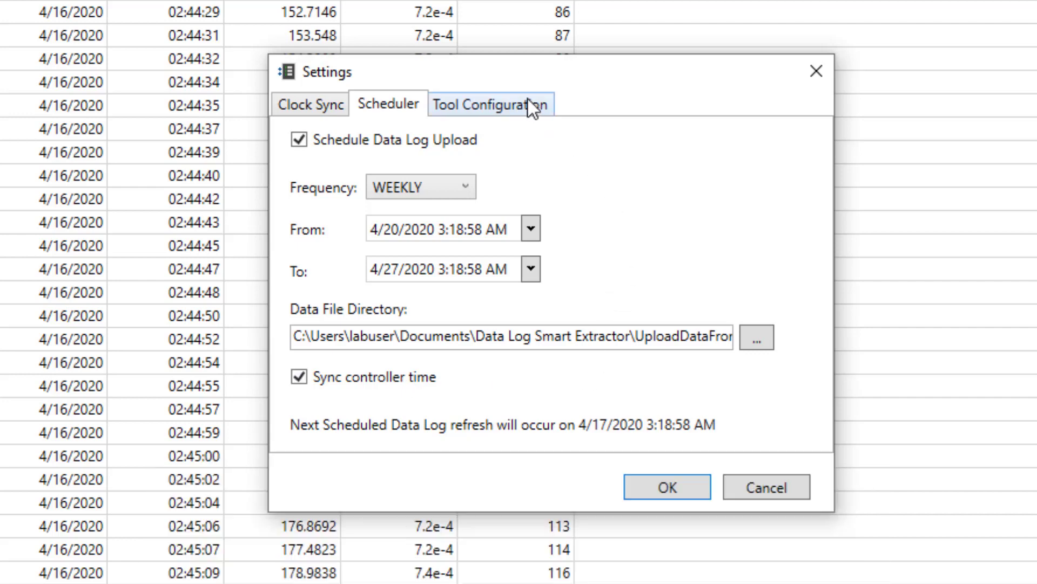
# Set the tool's refresh configuration to Refresh and Delete and accept the settings
pyautogui.click(527, 99)
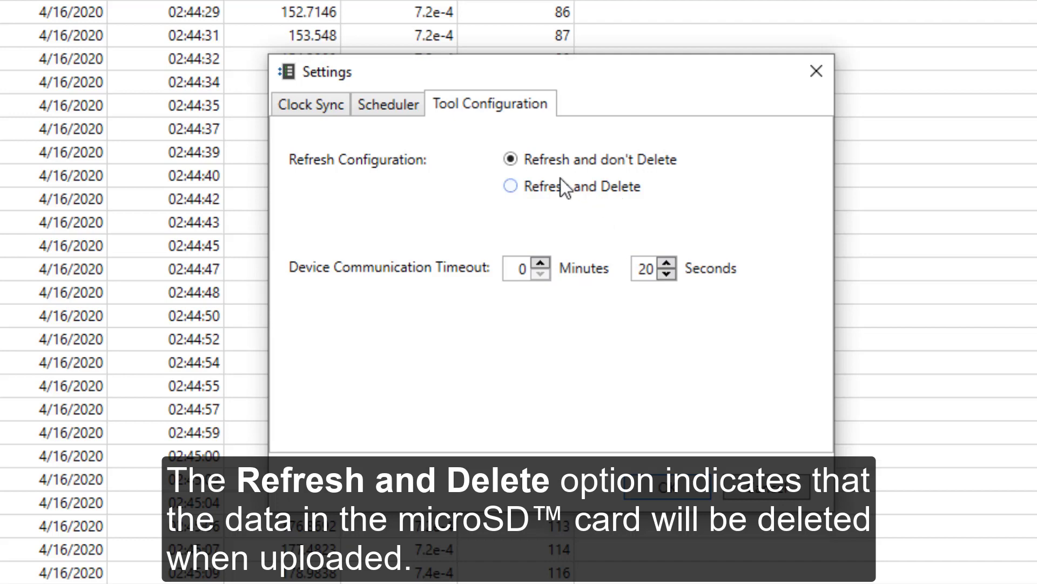
pyautogui.click(555, 193)
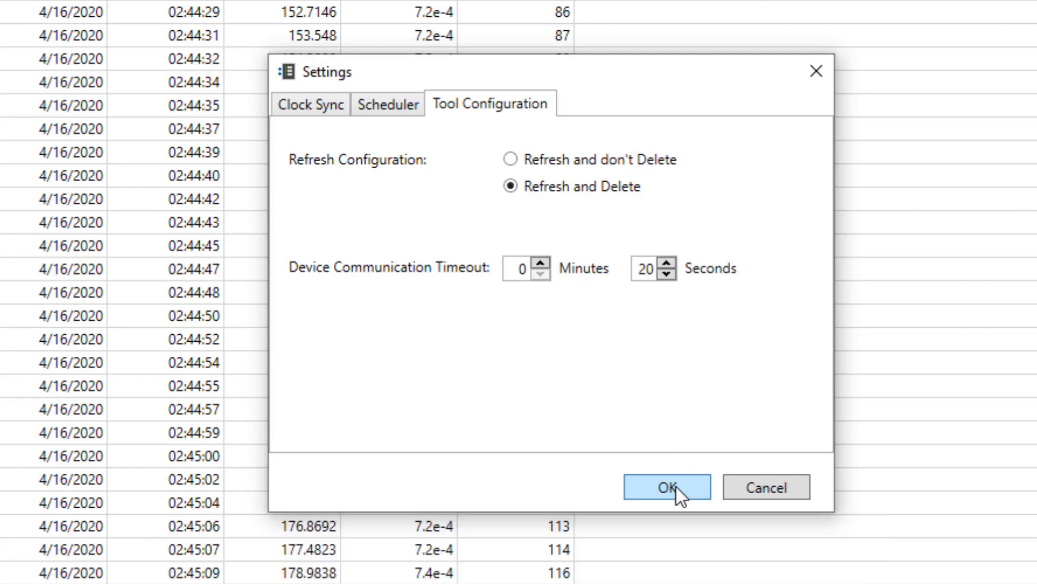
pyautogui.click(676, 487)
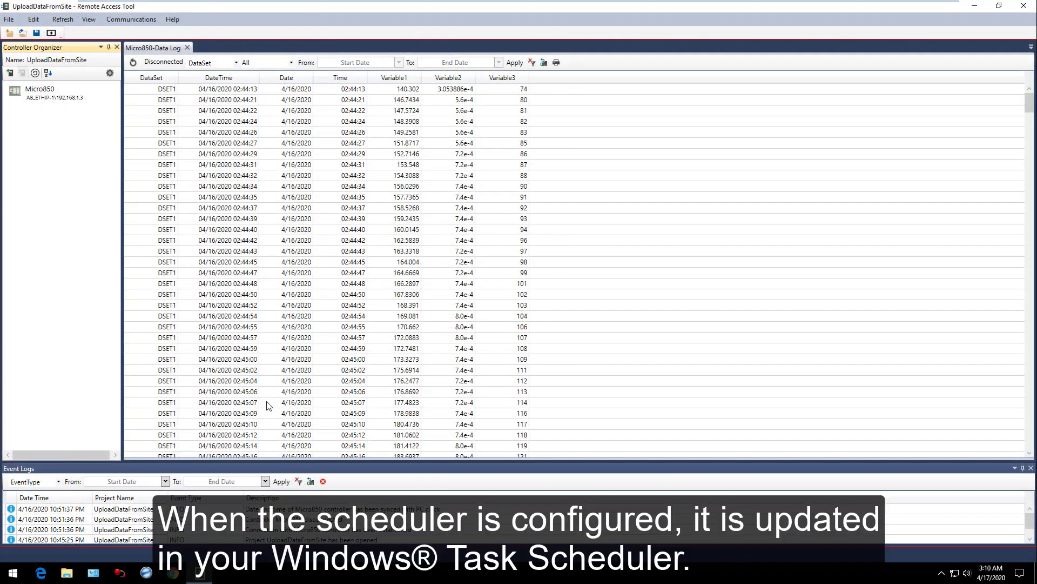
# Switch to Windows Task Scheduler, widen the task names in the DSEToolTasks folder and examine the weekly upload task
pyautogui.click(13, 574)
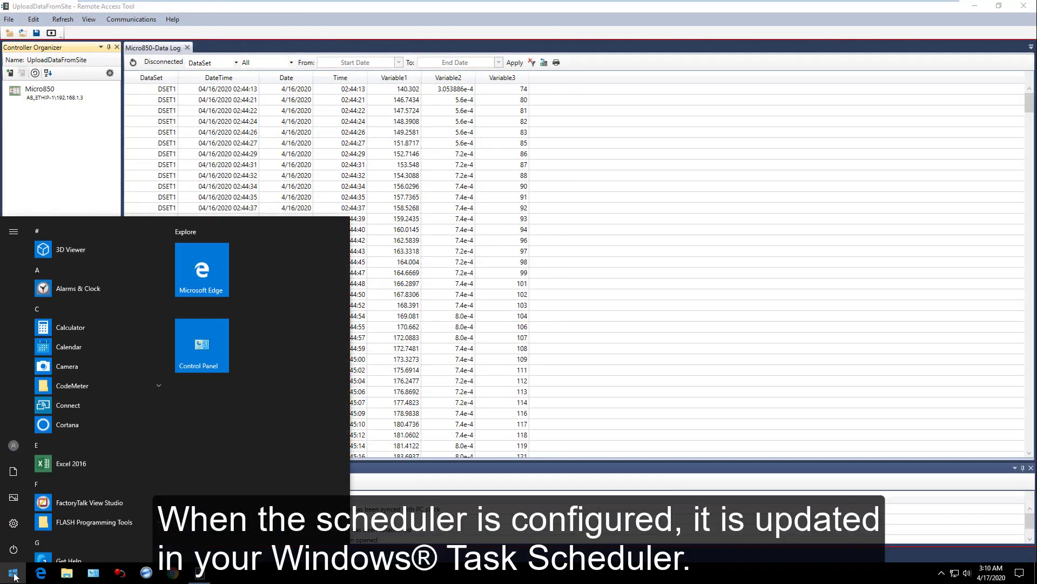
pyautogui.write('schedu')
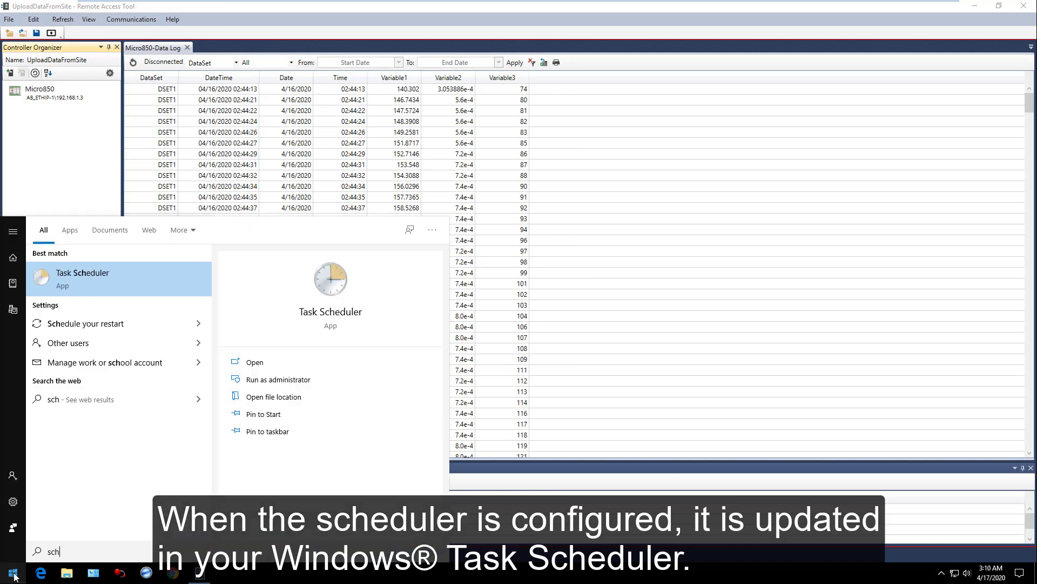
pyautogui.click(13, 574)
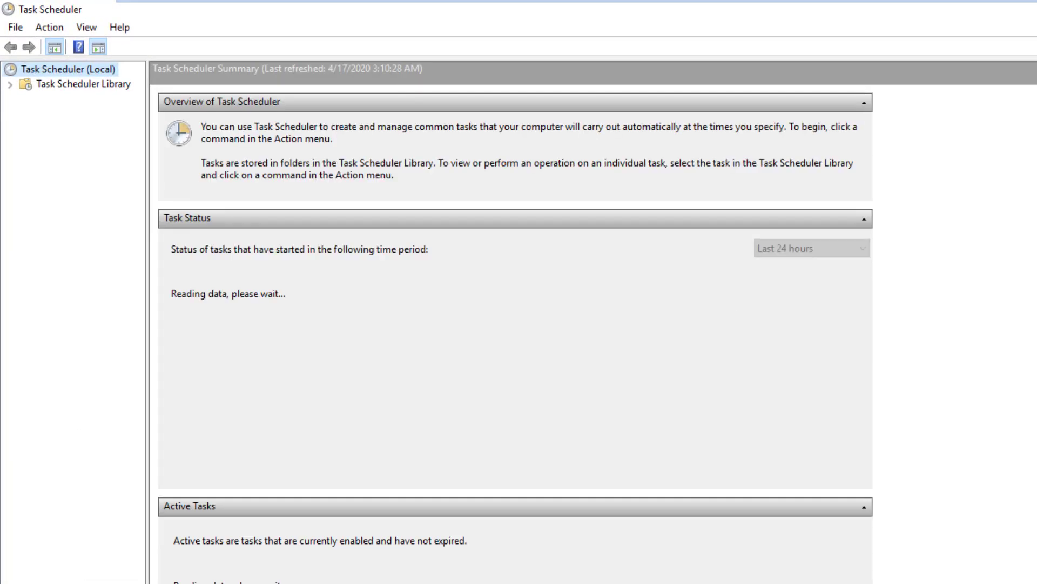
pyautogui.click(9, 84)
pyautogui.click(81, 97)
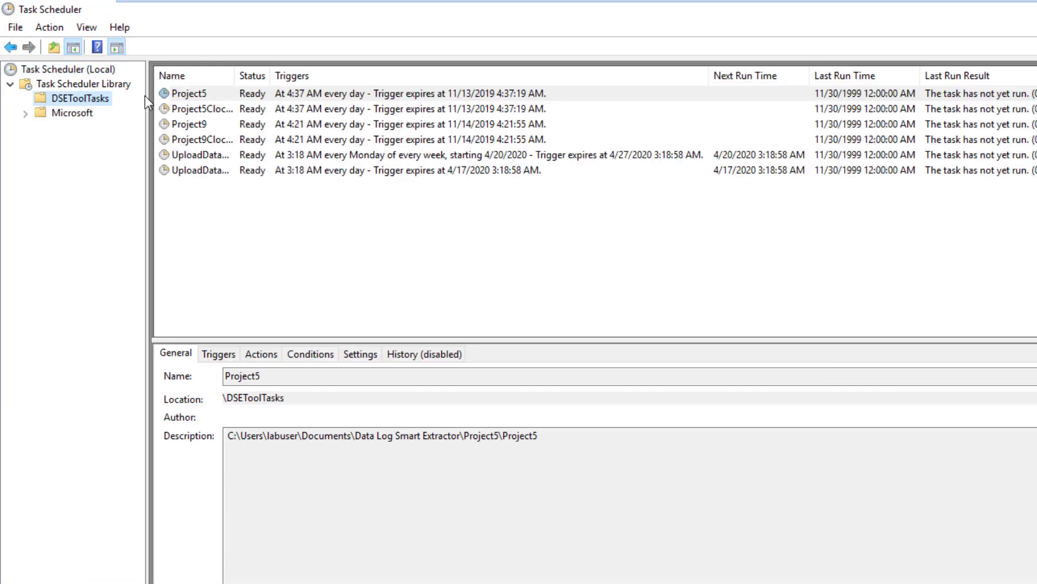
pyautogui.moveTo(235, 76); pyautogui.dragTo(352, 75)
pyautogui.click(228, 158)
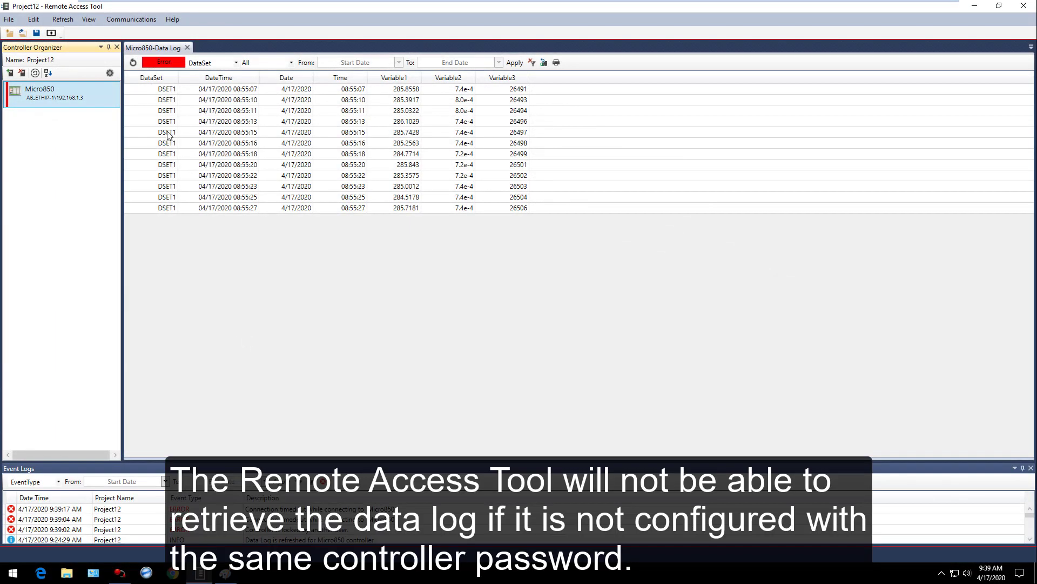
# Try to refresh the Micro850 data log in Project12 without the matching controller password
pyautogui.click(133, 62)
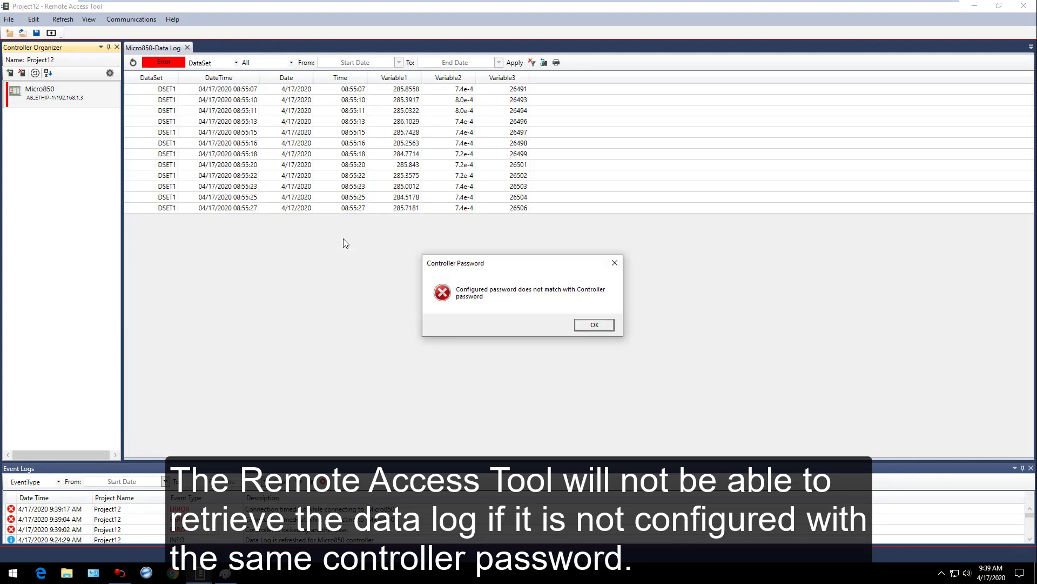
pyautogui.click(594, 324)
pyautogui.click(595, 325)
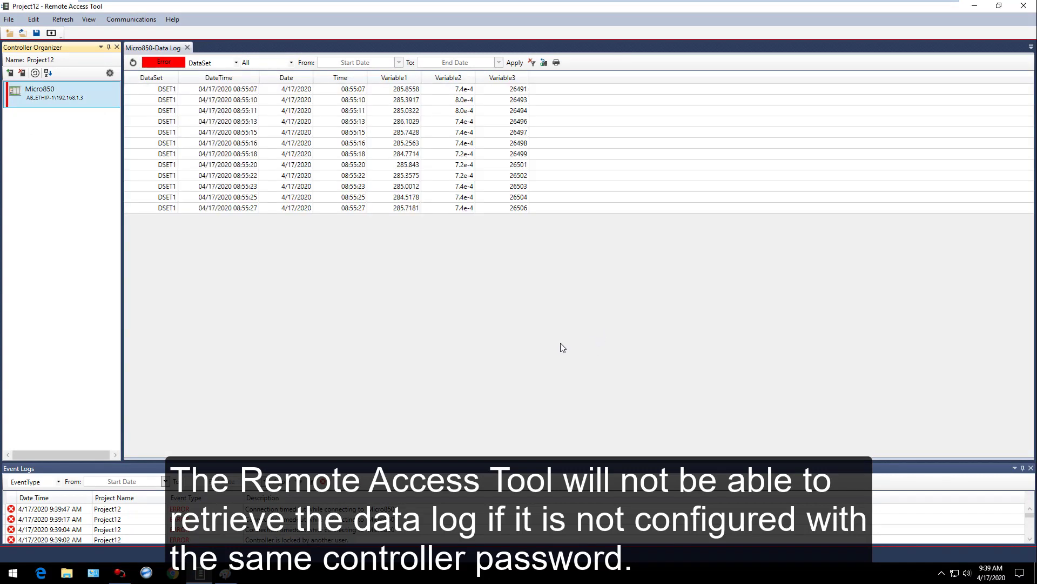
# Enter the controller password in the Micro850 password configuration and refresh its data log from the controller
pyautogui.rightClick(66, 100)
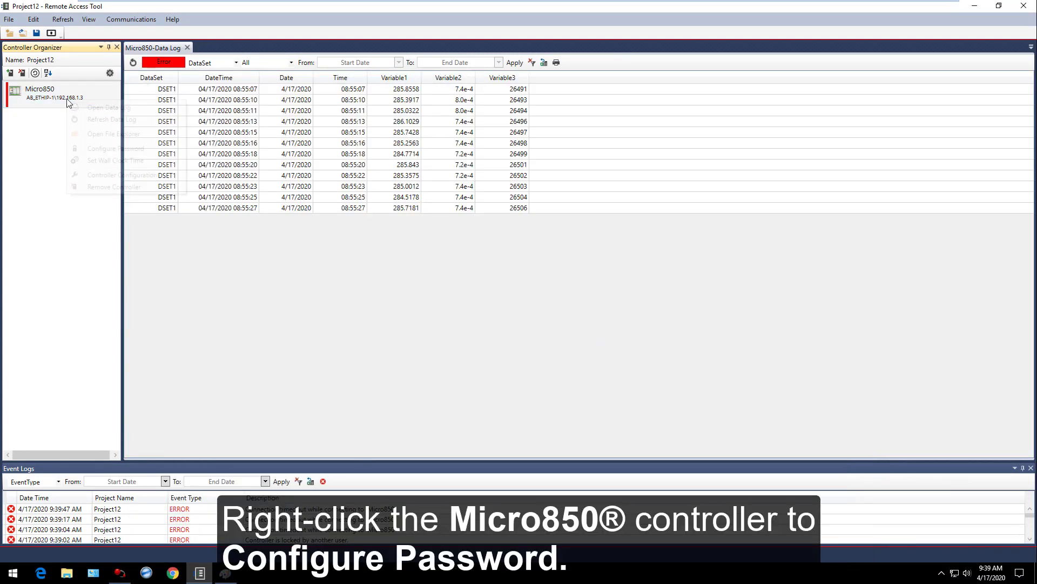
pyautogui.click(140, 149)
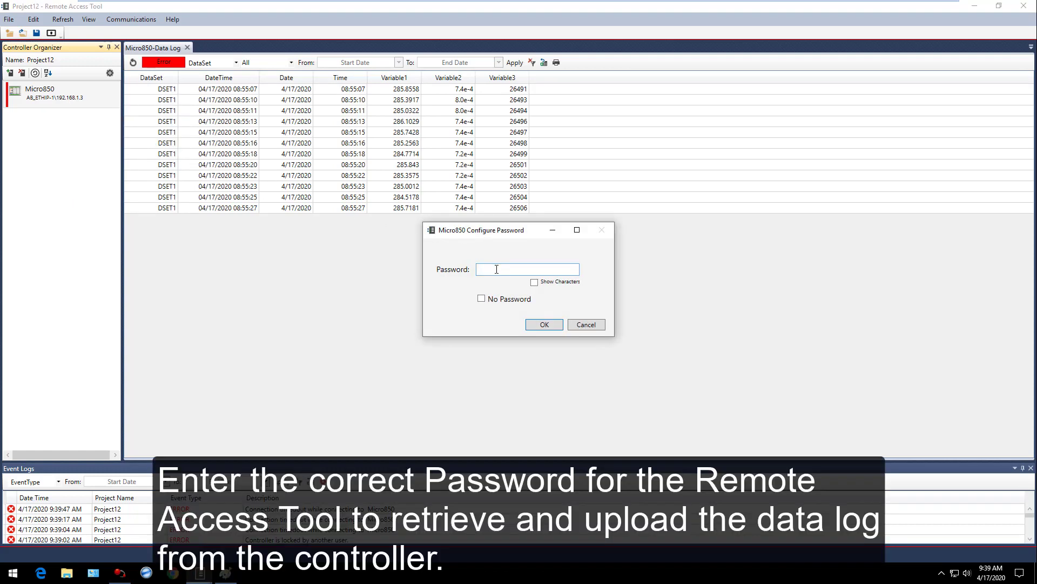
pyautogui.write('*********')
pyautogui.click(541, 323)
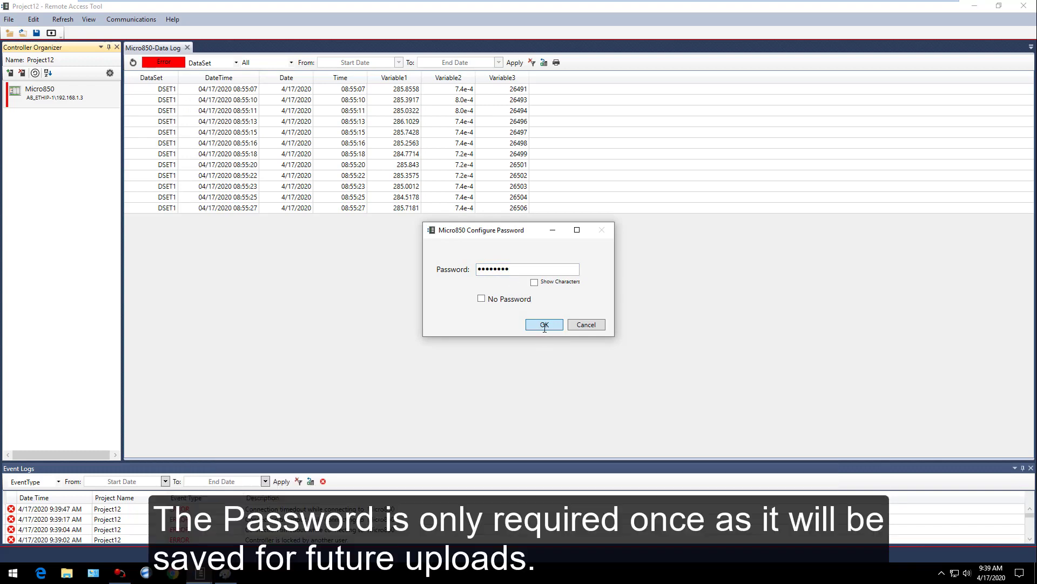
pyautogui.click(544, 323)
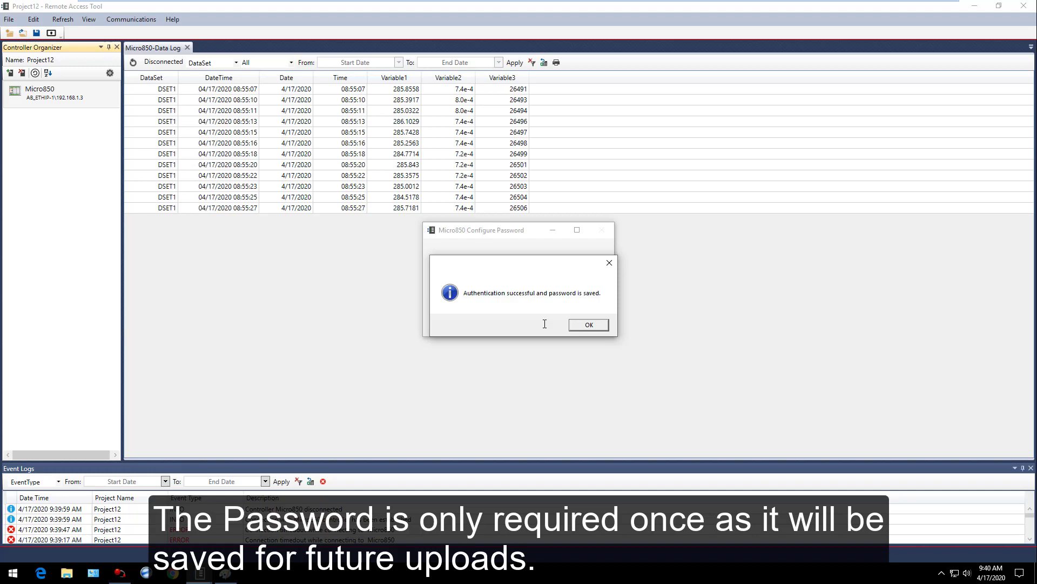
pyautogui.click(589, 325)
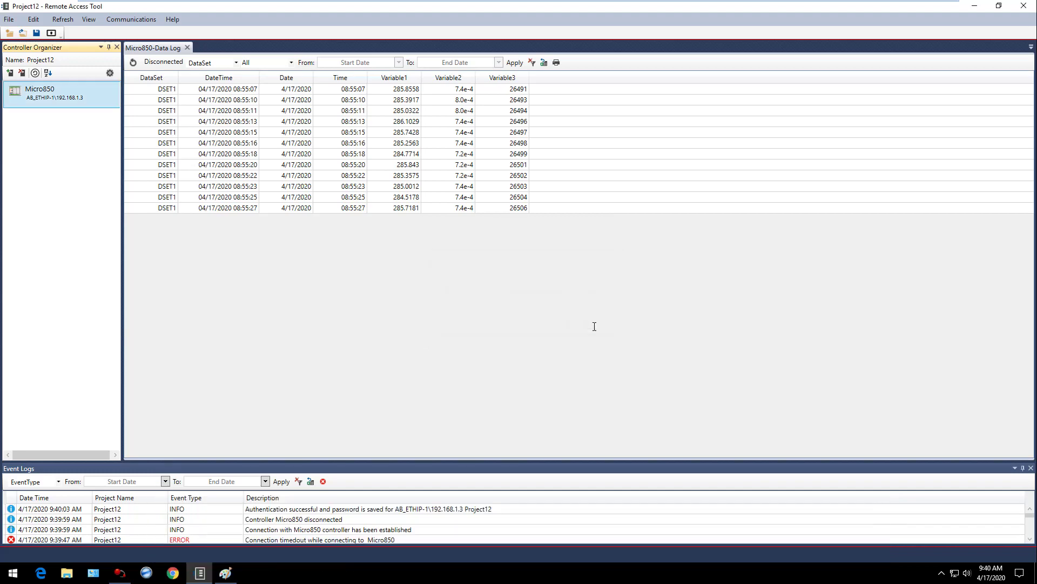
pyautogui.click(133, 62)
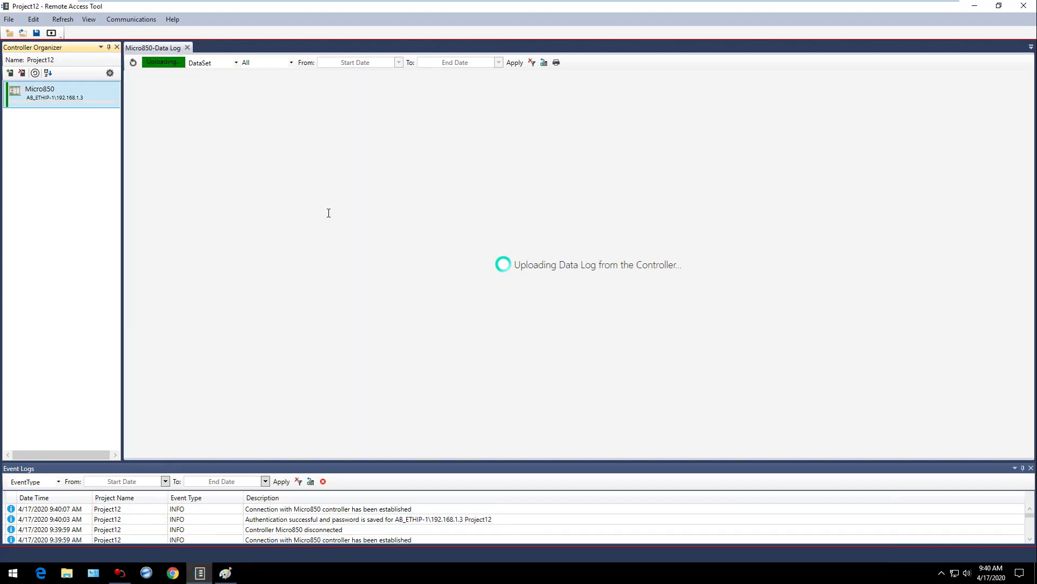